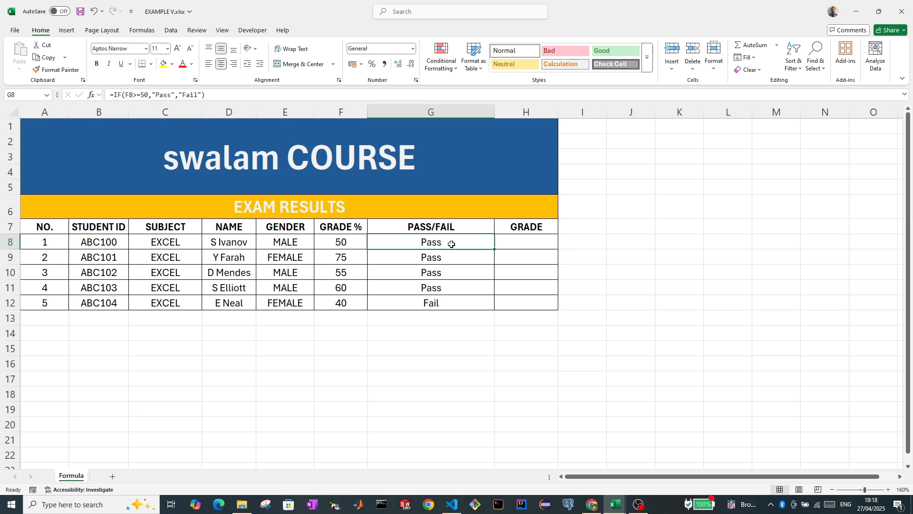
- Delete the "Pass" value-if-true argument from the IF formula in cell G8
{"action": "double_click", "coordinate": [451, 244]}
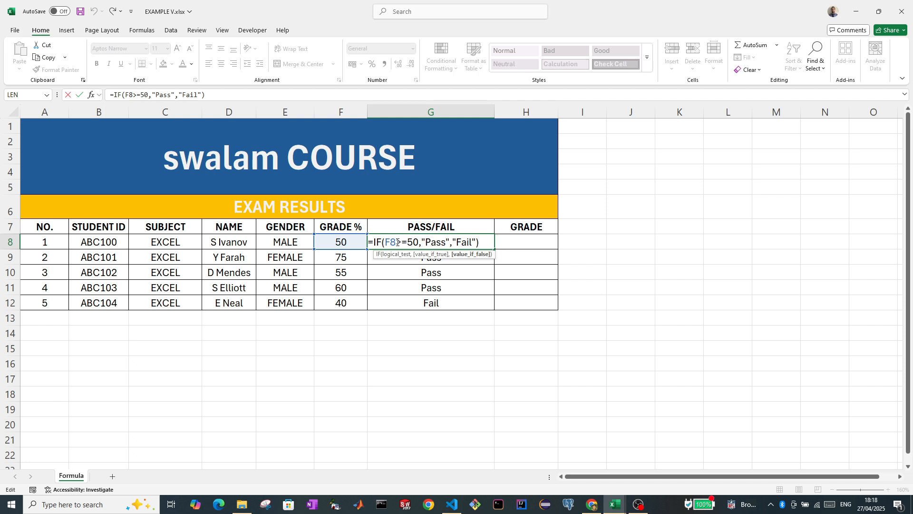
{"action": "left_click", "coordinate": [449, 242]}
{"action": "key", "text": "BackSpace"}
{"action": "key", "text": "BackSpace"}
{"action": "key", "text": "BackSpace"}
{"action": "key", "text": "BackSpace"}
{"action": "key", "text": "BackSpace"}
{"action": "key", "text": "BackSpace"}
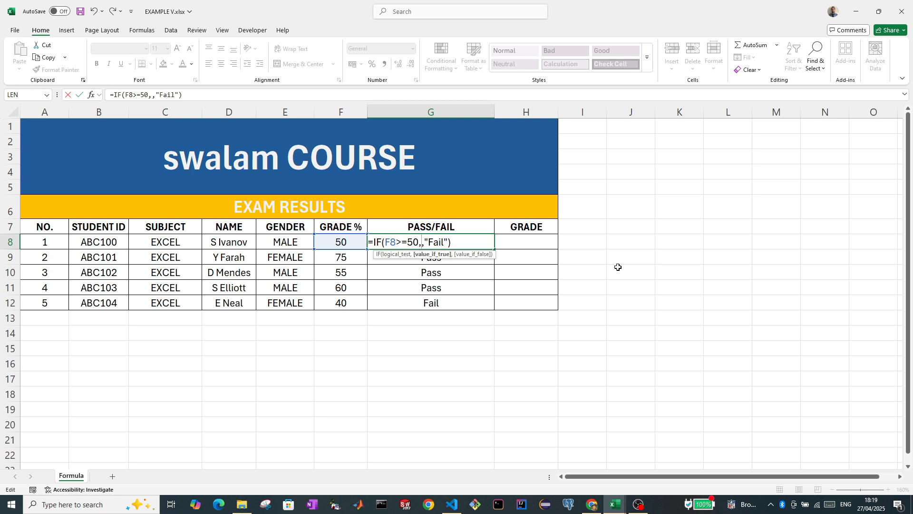
- Nest an IF function as the value-if-true argument in G8, testing whether E8="MALE"
{"action": "type", "text": "IF("}
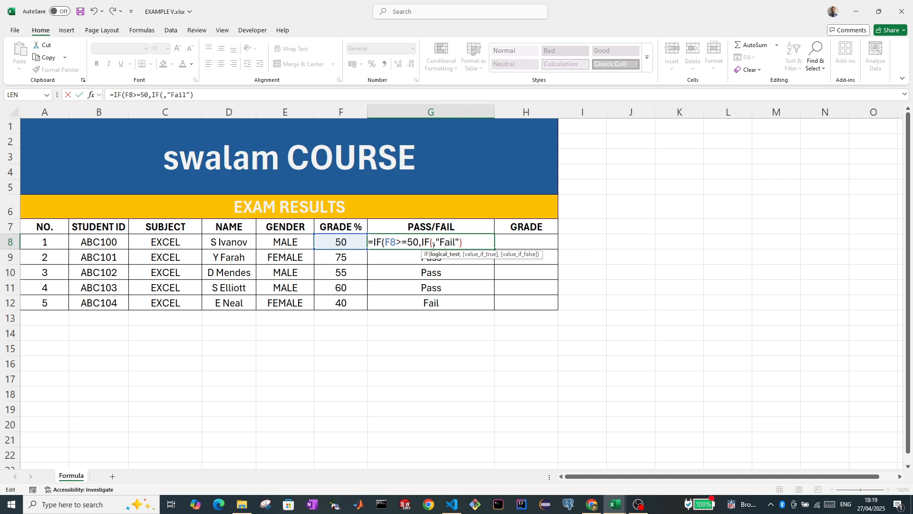
{"action": "left_click", "coordinate": [299, 244]}
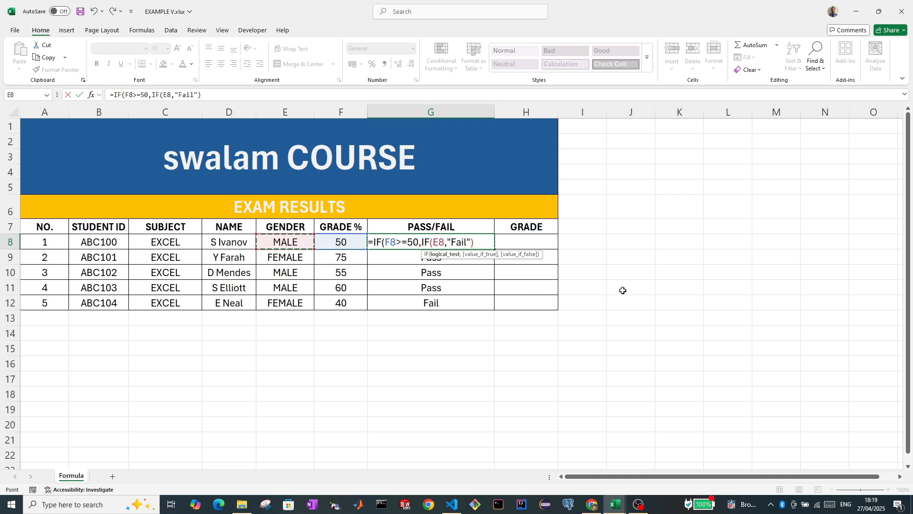
{"action": "type", "text": "=\""}
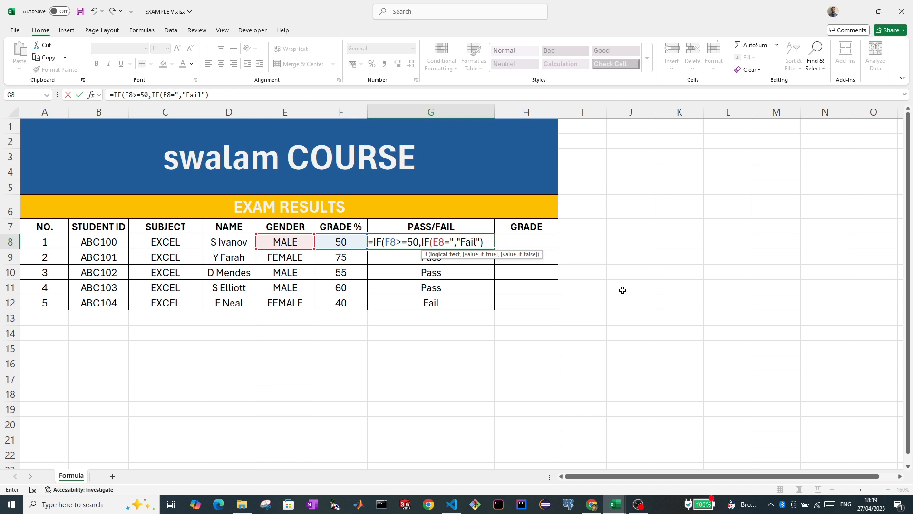
{"action": "type", "text": "MALE"}
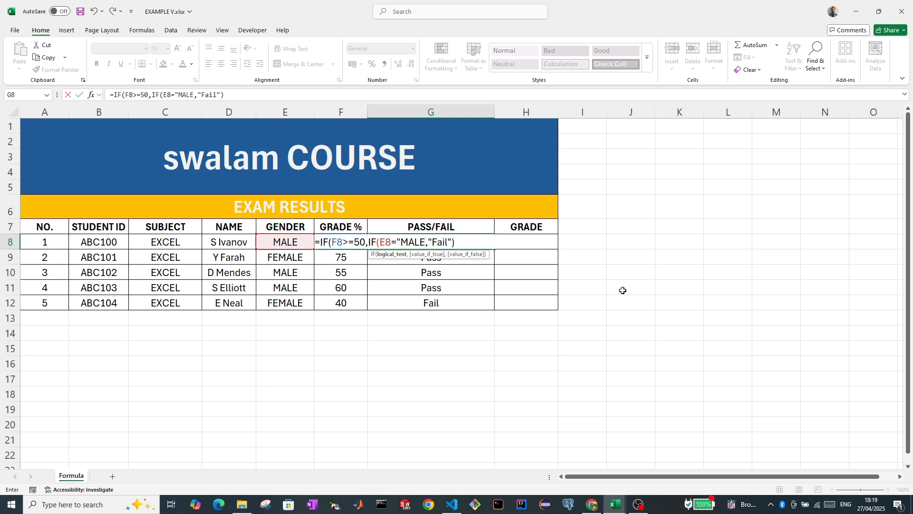
{"action": "type", "text": "\","}
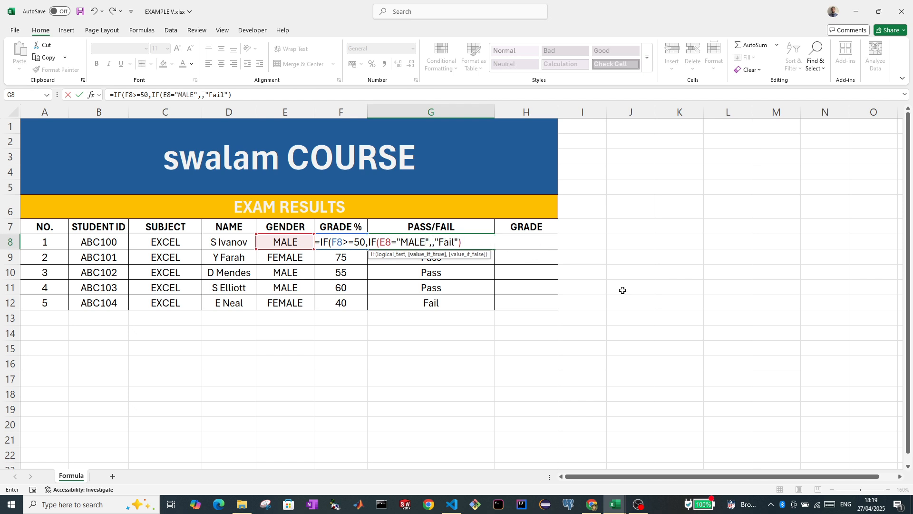
- Make the nested IF in G8 return "Pass, Nice work Sir" when the gender test is true
{"action": "type", "text": "\"Pass,"}
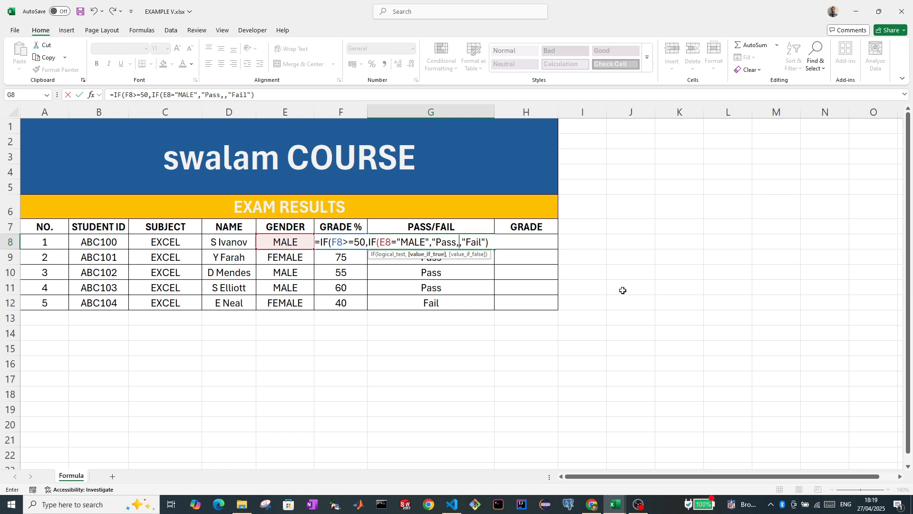
{"action": "type", "text": " Nice "}
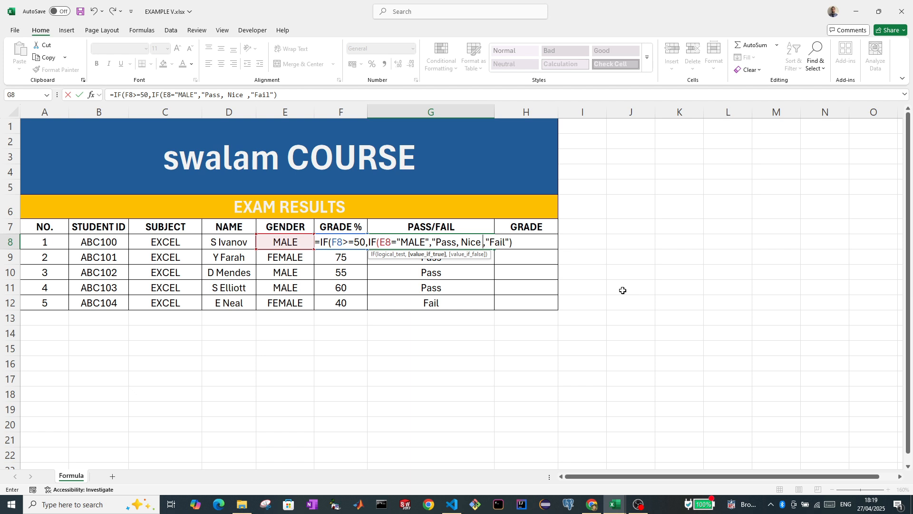
{"action": "type", "text": "work "}
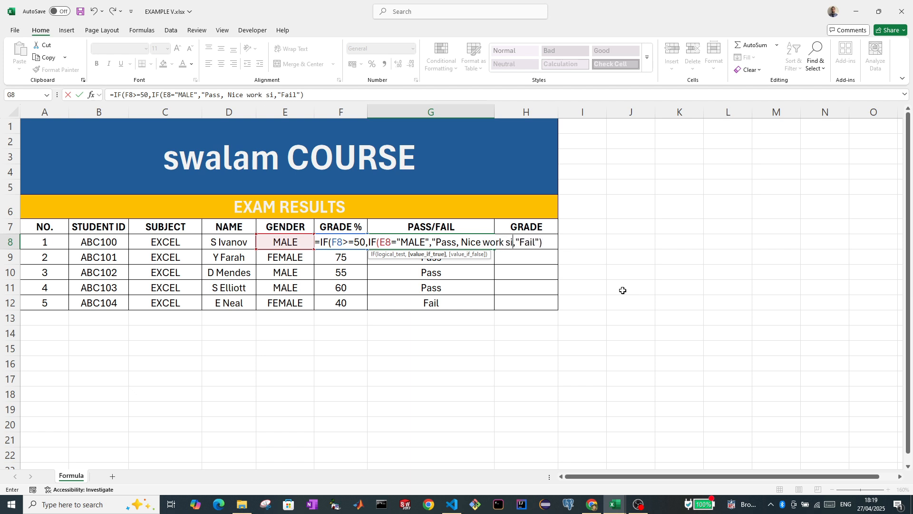
{"action": "type", "text": "Sir\""}
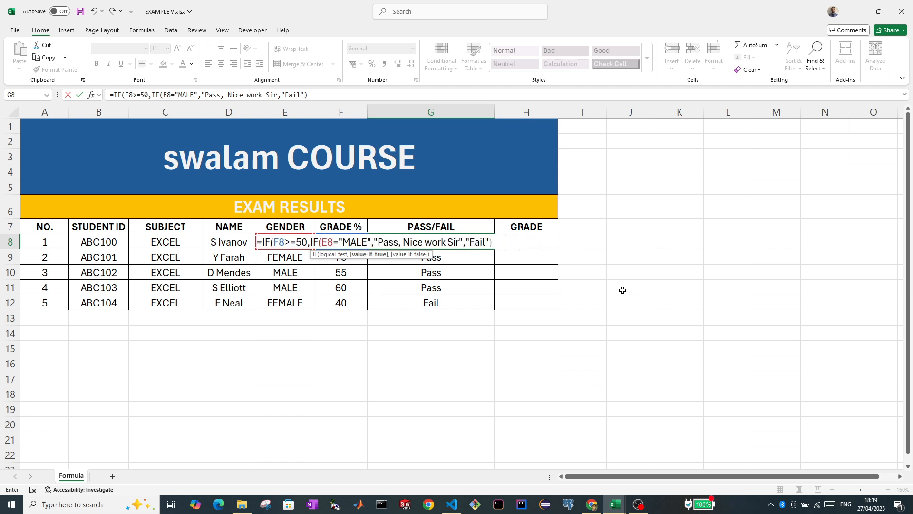
{"action": "type", "text": ","}
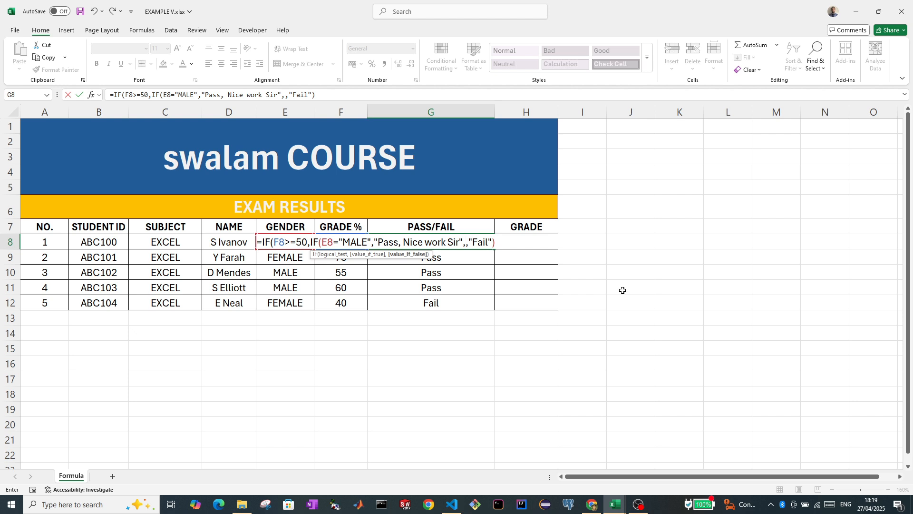
- Make the nested IF return "Pass, Nice work Miss" when false, and commit the completed G8 formula
{"action": "type", "text": "\"Pass, N"}
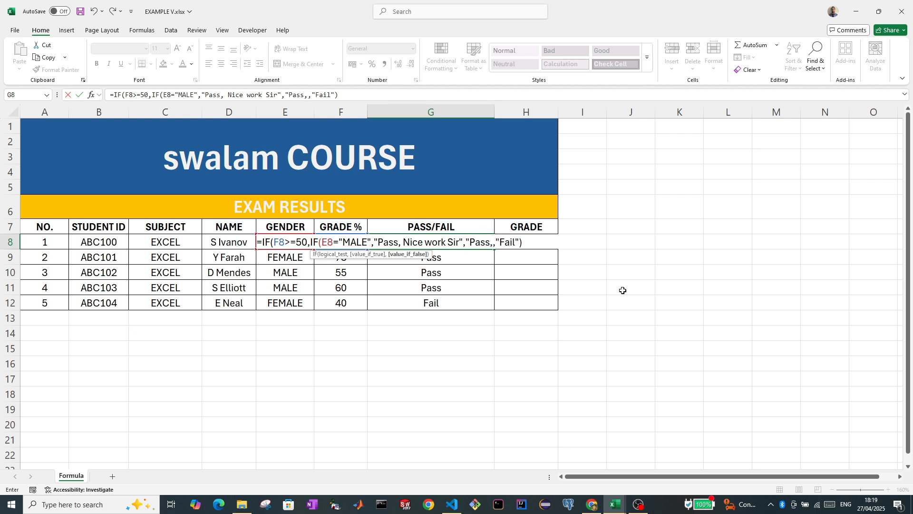
{"action": "type", "text": "ice work Miss"}
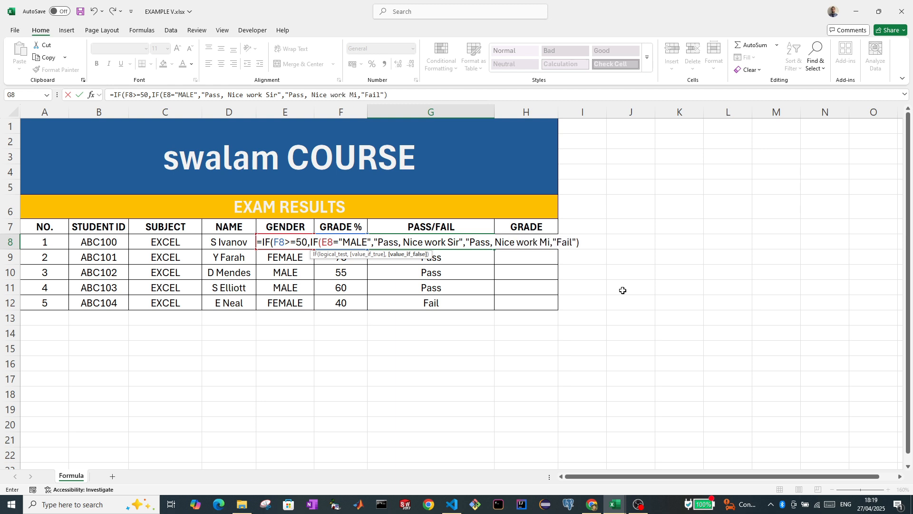
{"action": "type", "text": "\")"}
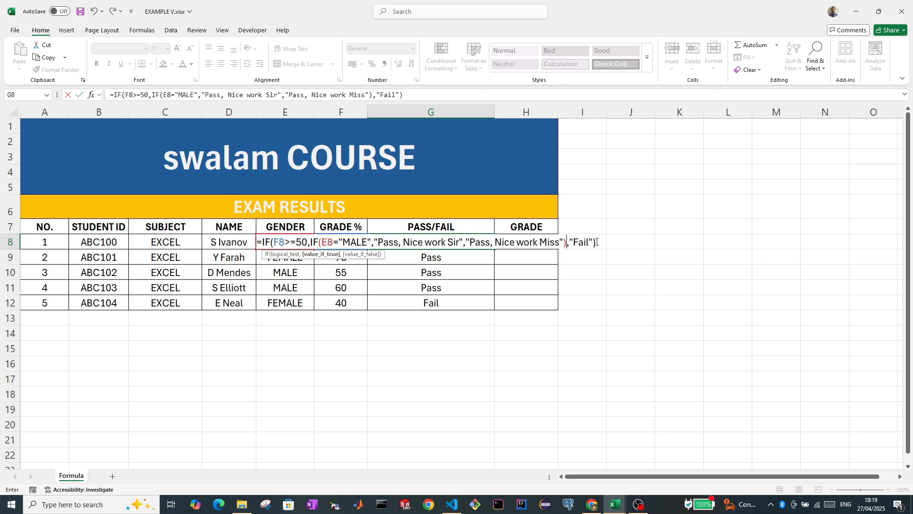
{"action": "key", "text": "Return"}
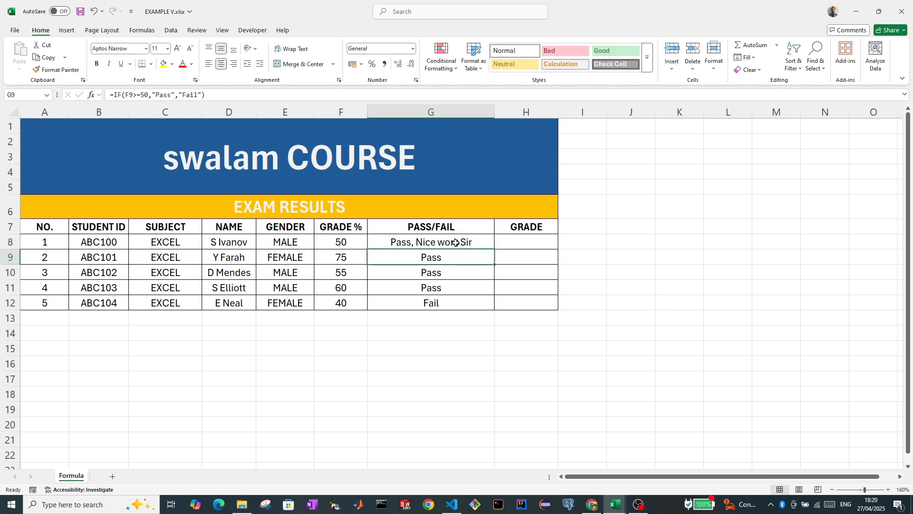
- Fill the G8 formula down the PASS/FAIL column through G12
{"action": "left_click", "coordinate": [480, 246]}
{"action": "double_click", "coordinate": [494, 249]}
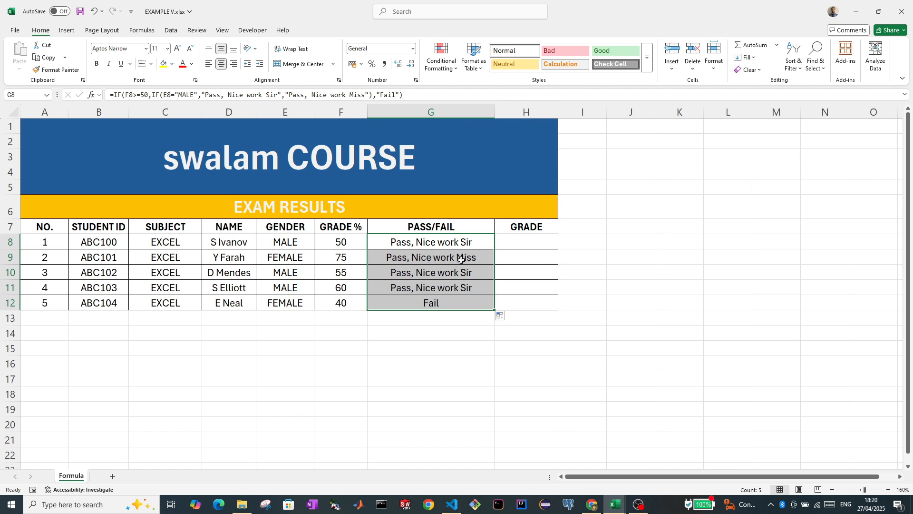
{"action": "left_click", "coordinate": [420, 278]}
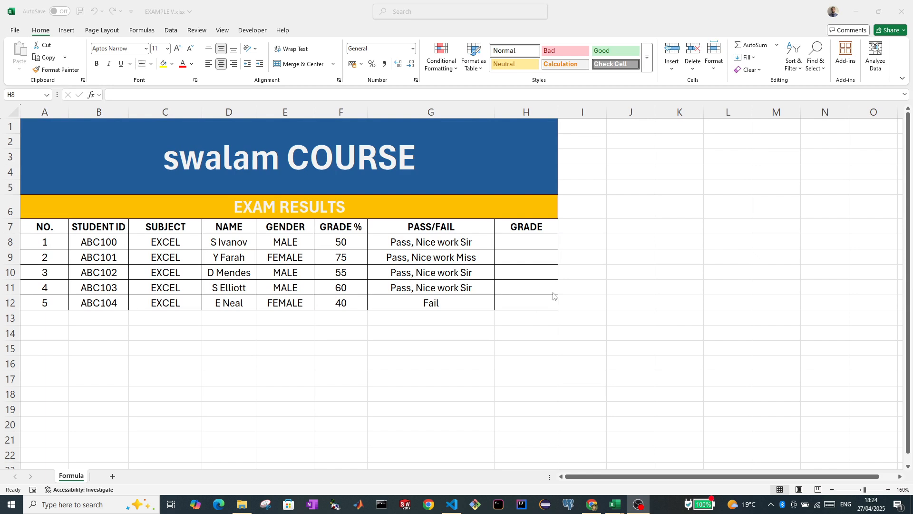
- Begin an IF formula in cell H8 that returns "A" when F8>=70
{"action": "left_click", "coordinate": [582, 250]}
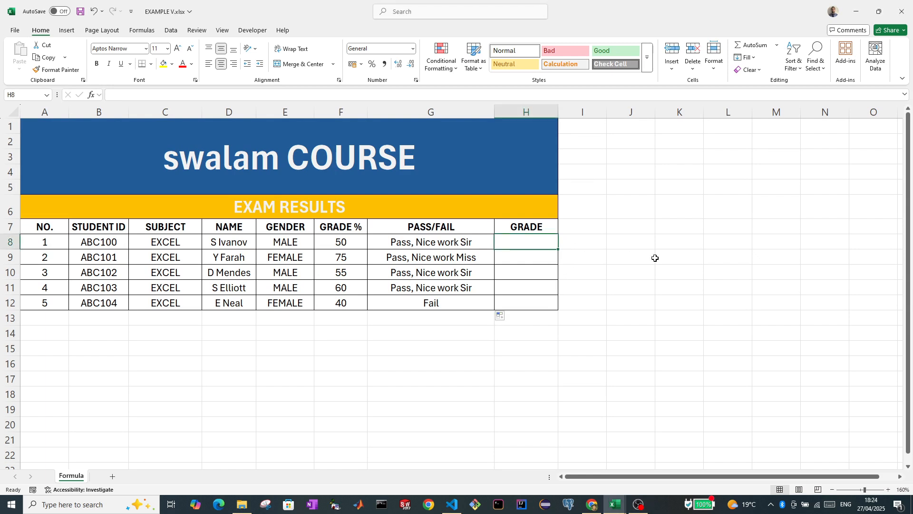
{"action": "type", "text": "=IF("}
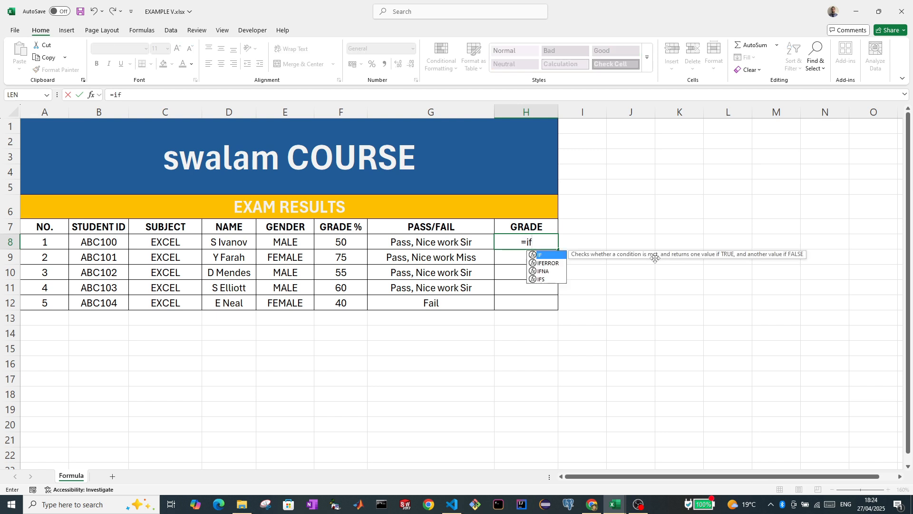
{"action": "left_click", "coordinate": [343, 242]}
{"action": "type", "text": ">=7"}
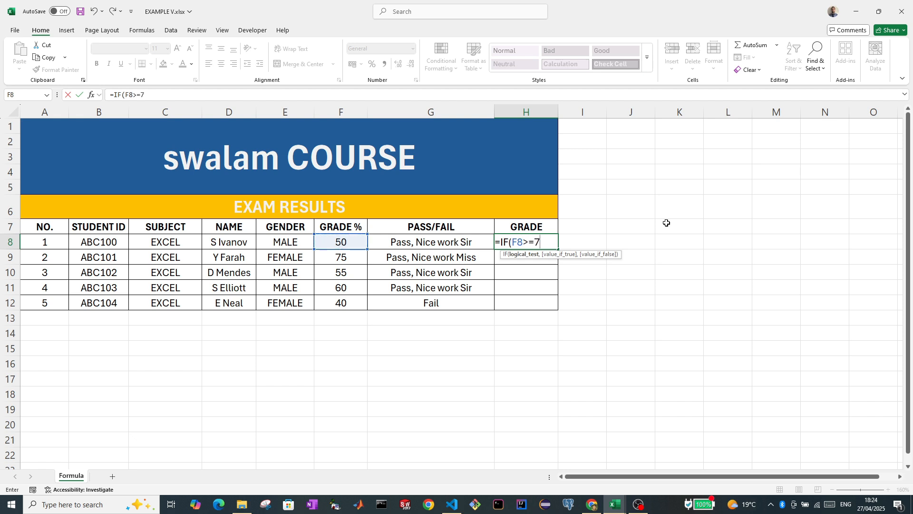
{"action": "type", "text": "0,\"A\""}
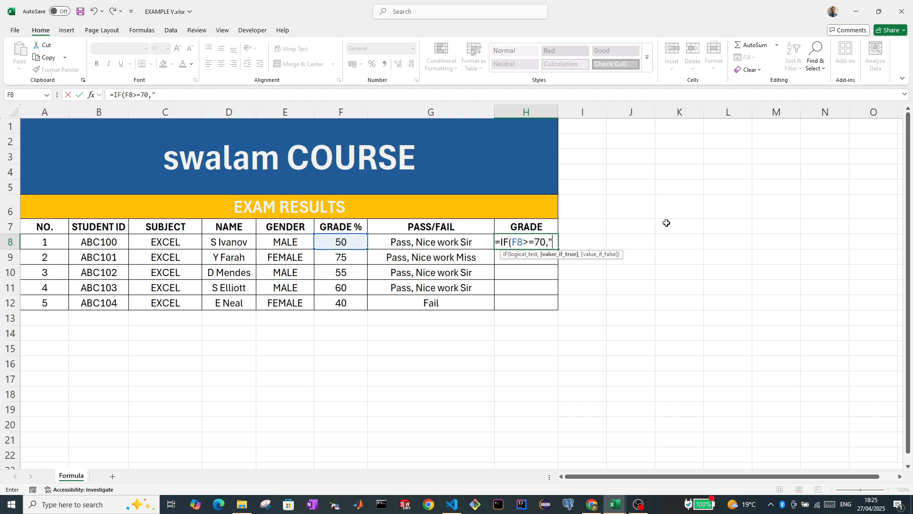
{"action": "type", "text": ","}
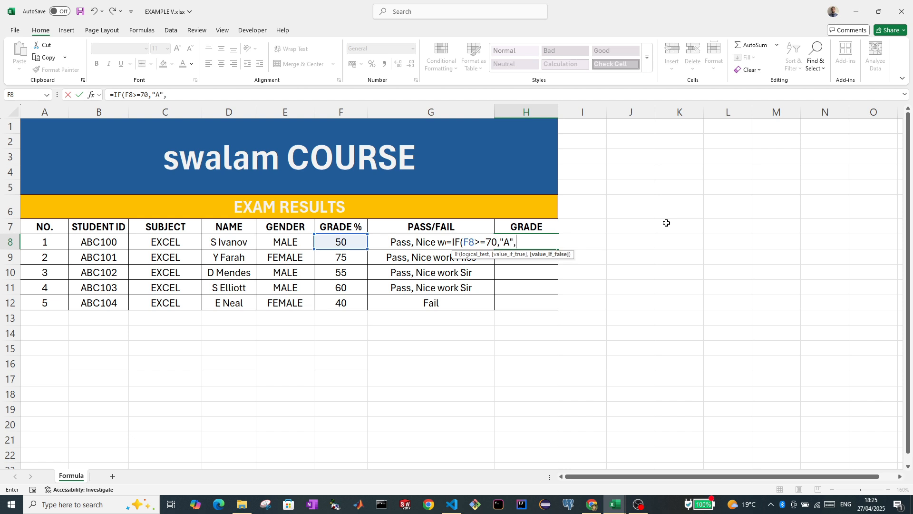
- Nest a second IF in the H8 formula returning "B" when F8>=60, and open a third IF as its false argument
{"action": "type", "text": "if"}
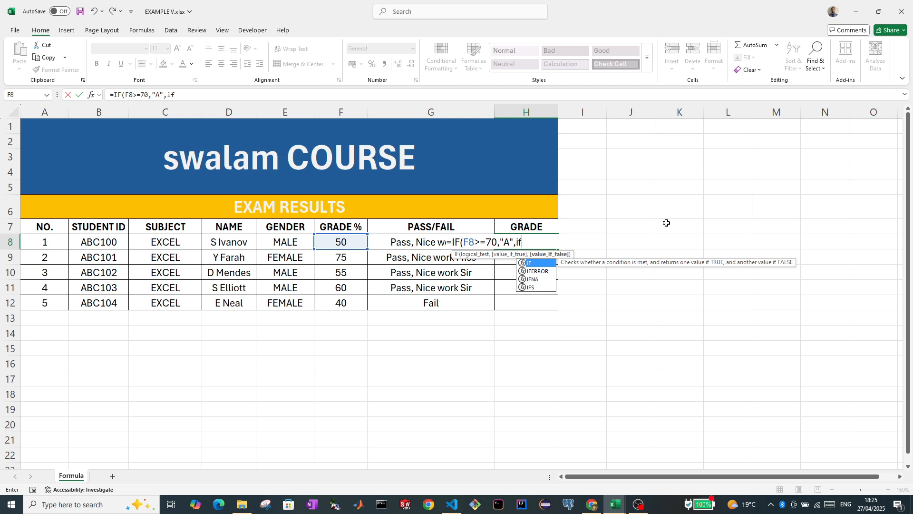
{"action": "key", "text": "Tab"}
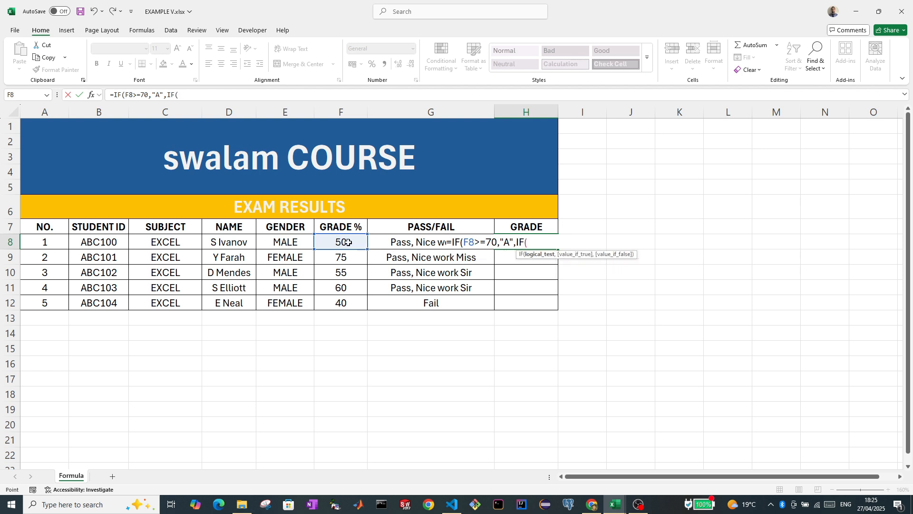
{"action": "left_click", "coordinate": [348, 242]}
{"action": "type", "text": ">="}
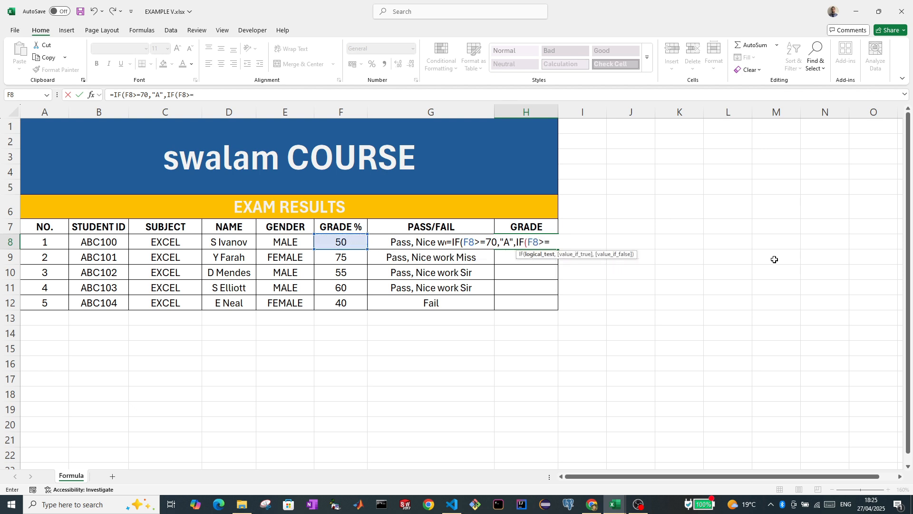
{"action": "type", "text": "60,"}
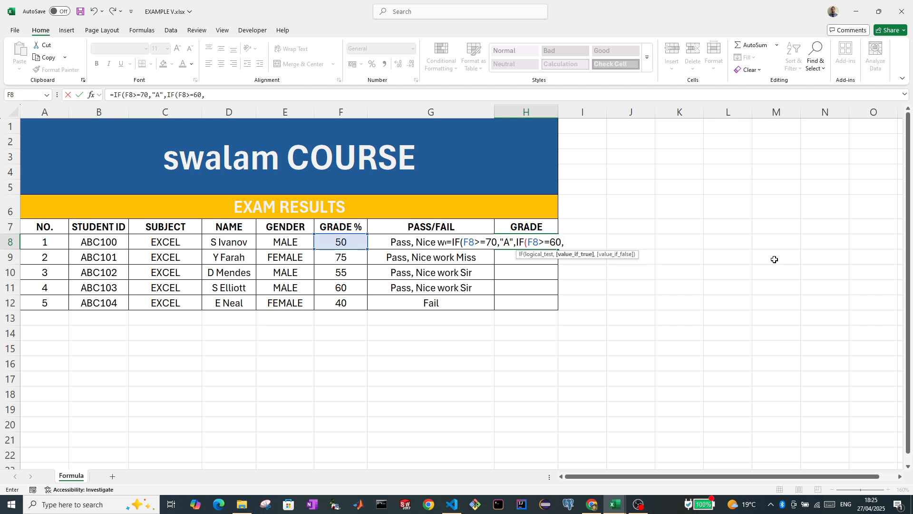
{"action": "type", "text": "\"B\",IF("}
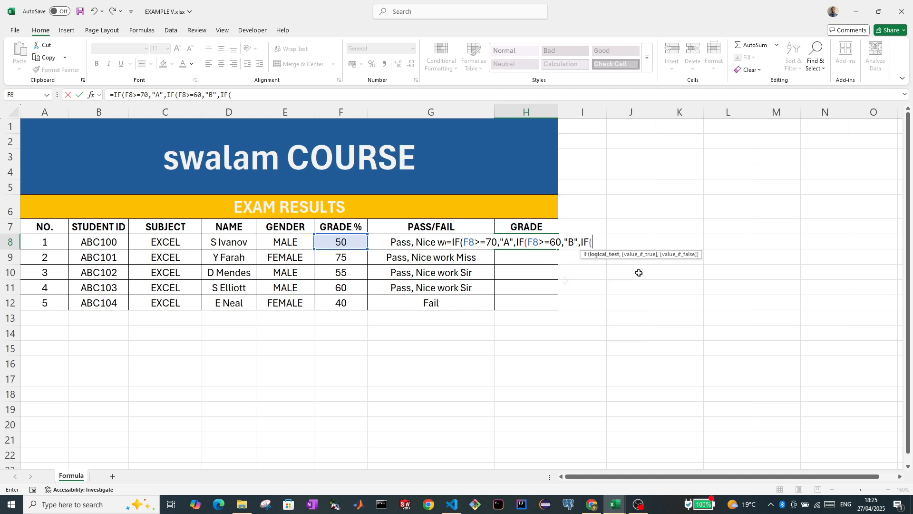
- Complete the third IF in H8 to return "C" when F8>=50, otherwise "Fail", then close all parentheses and commit the formula
{"action": "left_click", "coordinate": [345, 239]}
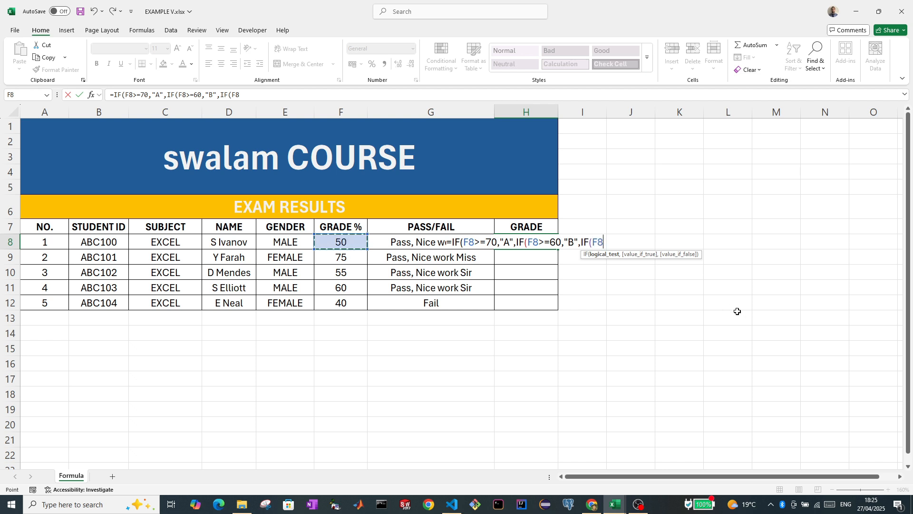
{"action": "type", "text": ">="}
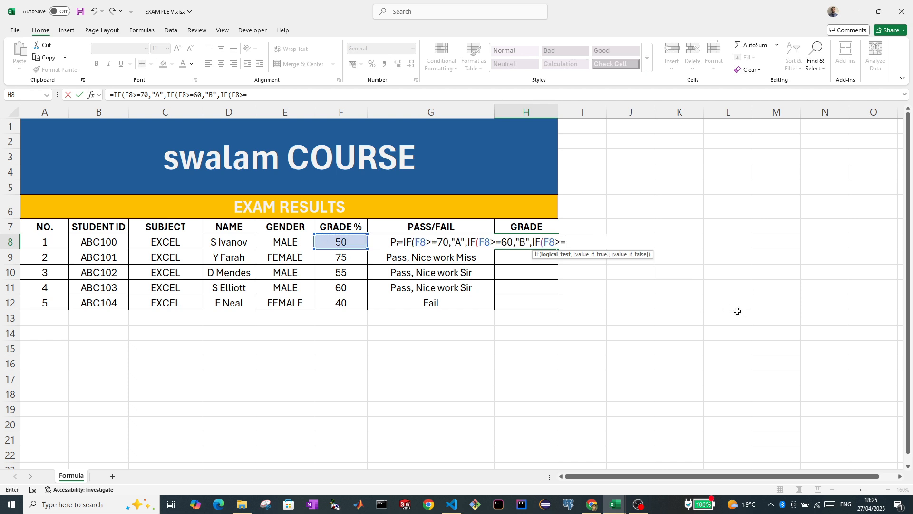
{"action": "type", "text": "50,"}
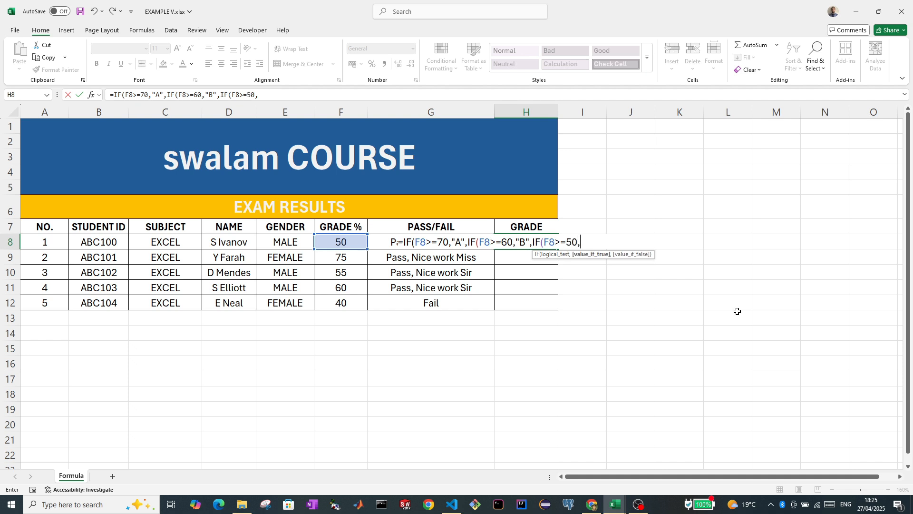
{"action": "type", "text": "\"C\","}
{"action": "type", "text": "\"Fail\""}
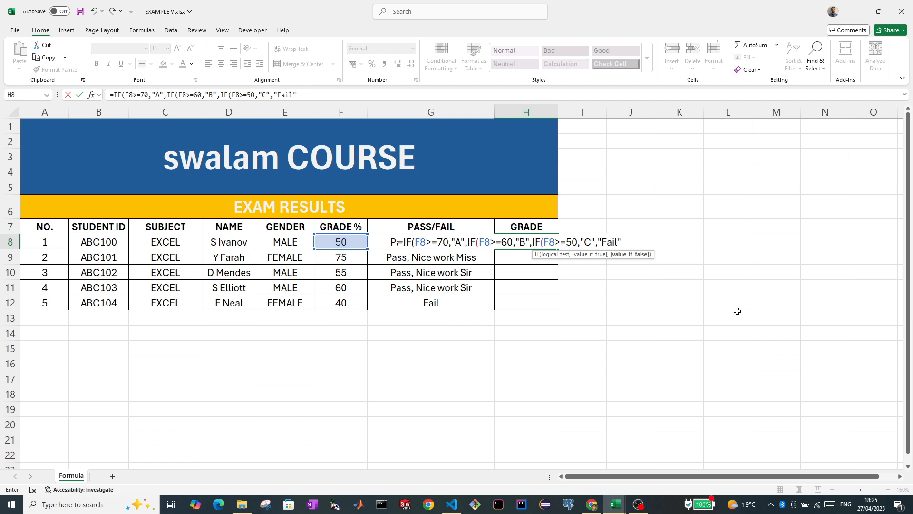
{"action": "type", "text": ")"}
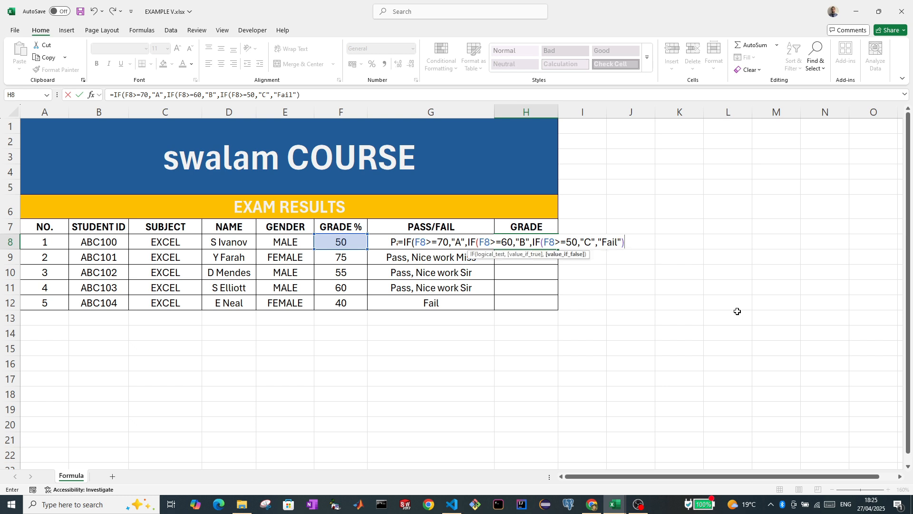
{"action": "type", "text": "))"}
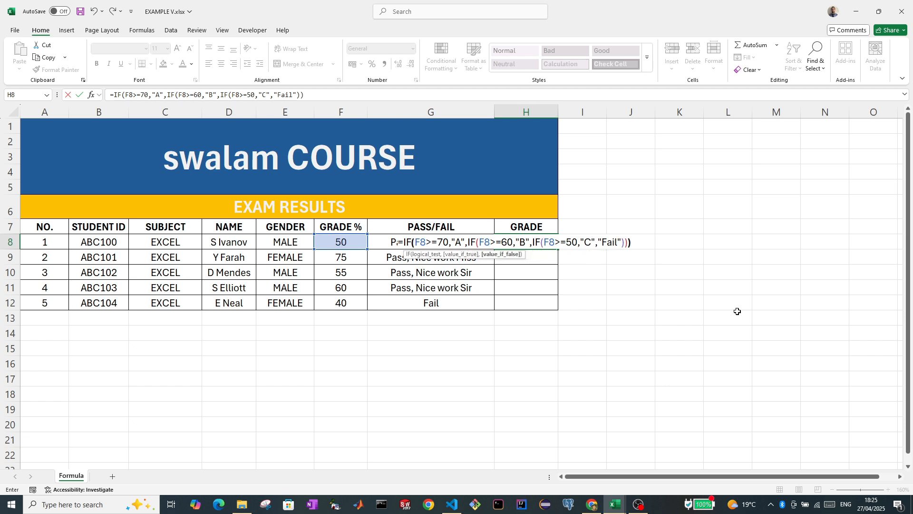
{"action": "key", "text": "Return"}
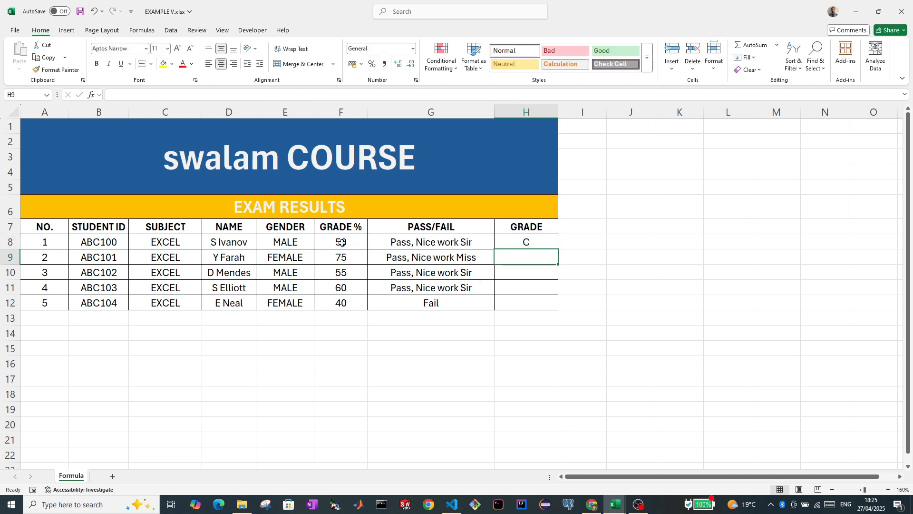
- Fill the nested IF formula from H8 down the GRADE column through H12
{"action": "left_click", "coordinate": [513, 241]}
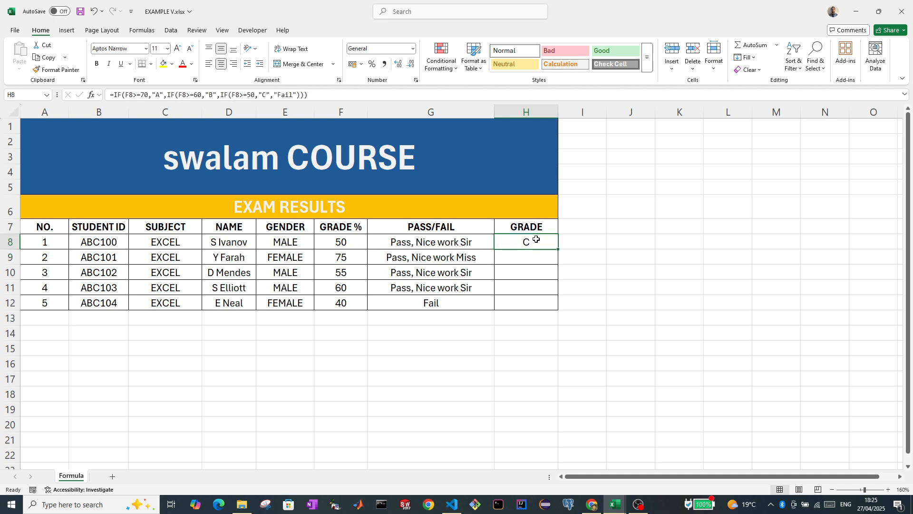
{"action": "left_click_drag", "start_coordinate": [557, 248], "coordinate": [552, 303]}
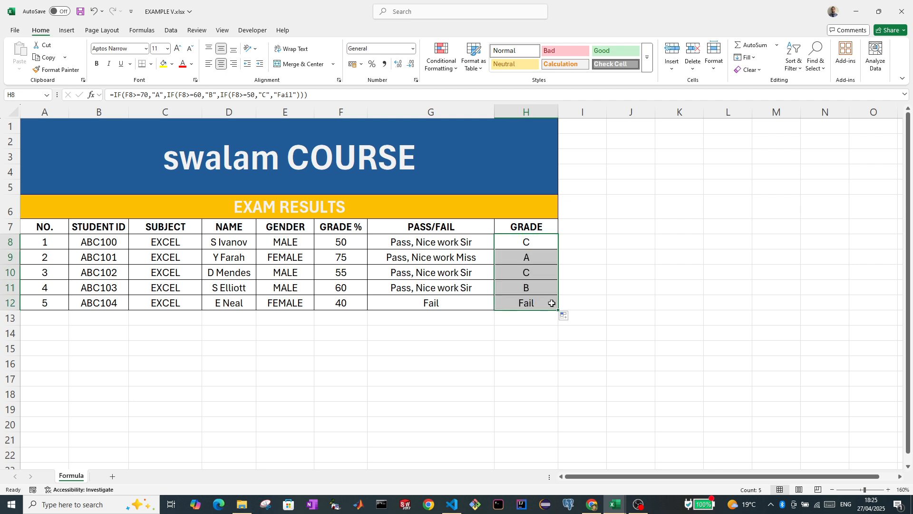
- Check the filled grade formulas in H9 through H11 against their percentages, and review the nested IF formula in H8
{"action": "left_click", "coordinate": [534, 258]}
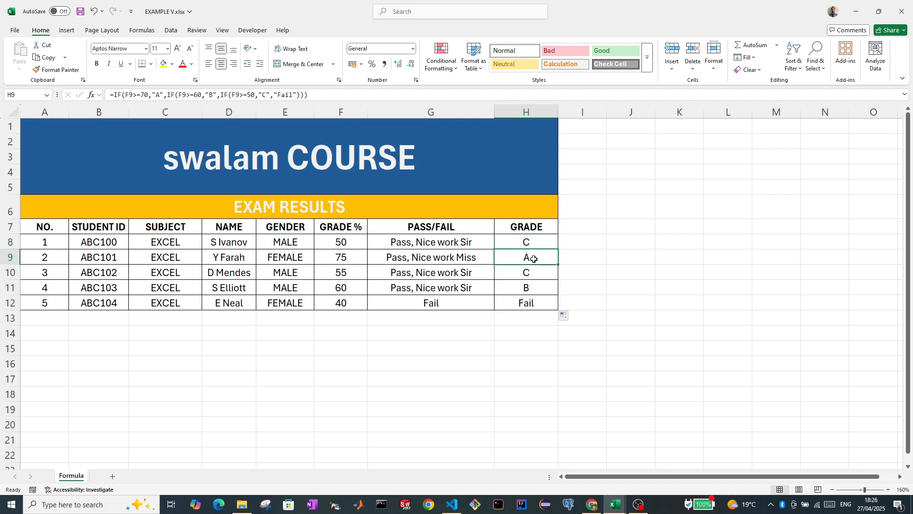
{"action": "left_click", "coordinate": [531, 276]}
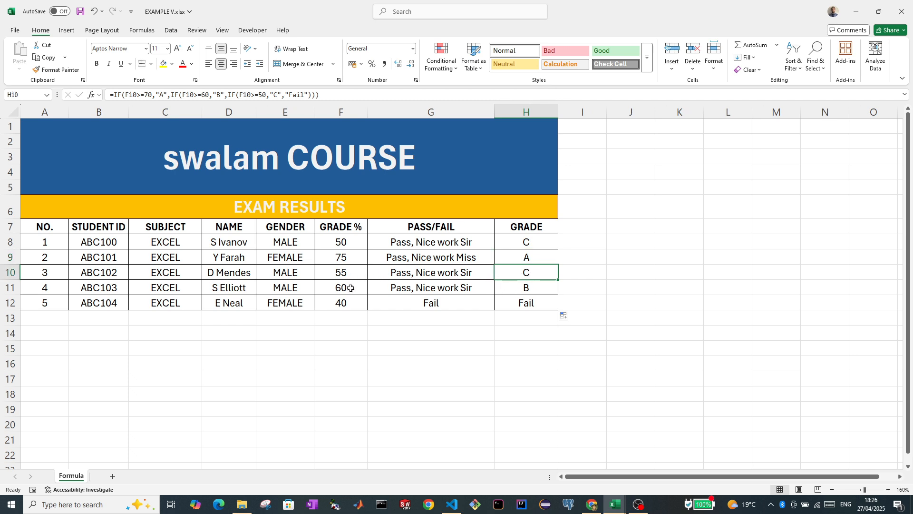
{"action": "left_click", "coordinate": [534, 285]}
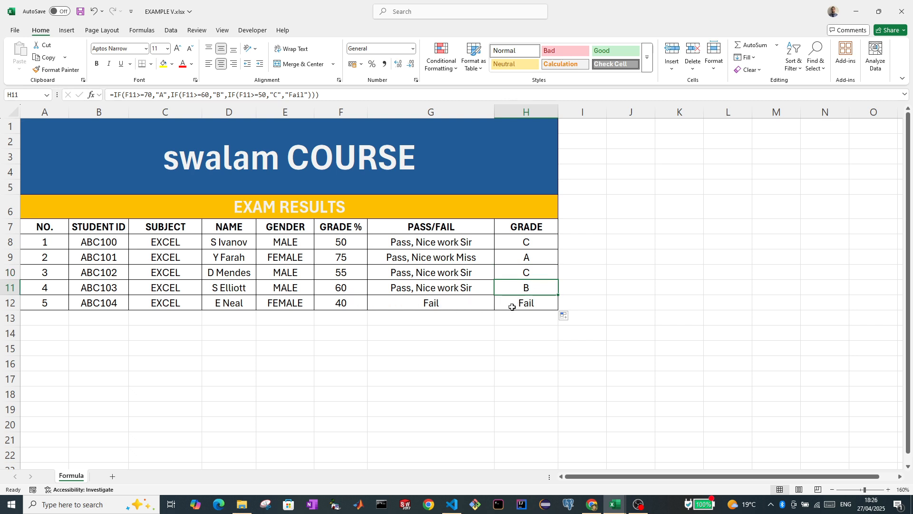
{"action": "left_click", "coordinate": [536, 244]}
{"action": "double_click", "coordinate": [535, 245]}
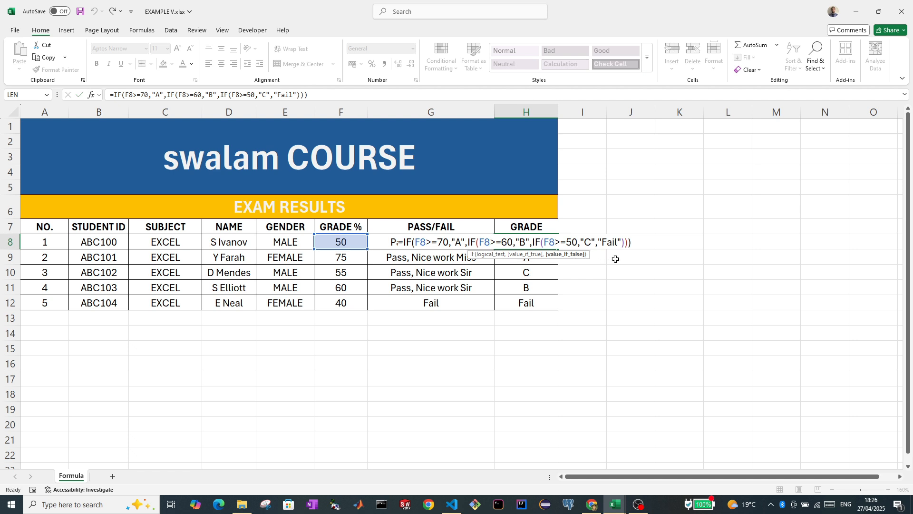
{"action": "key", "text": "Return"}
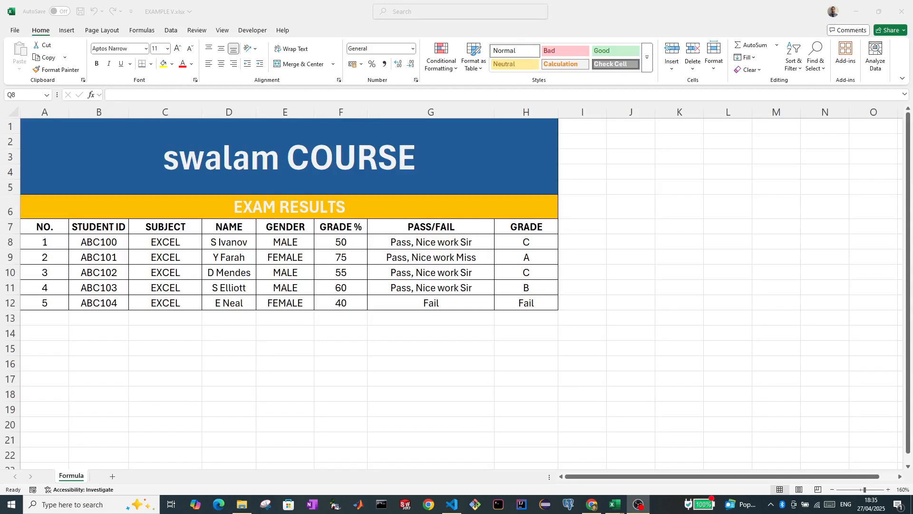